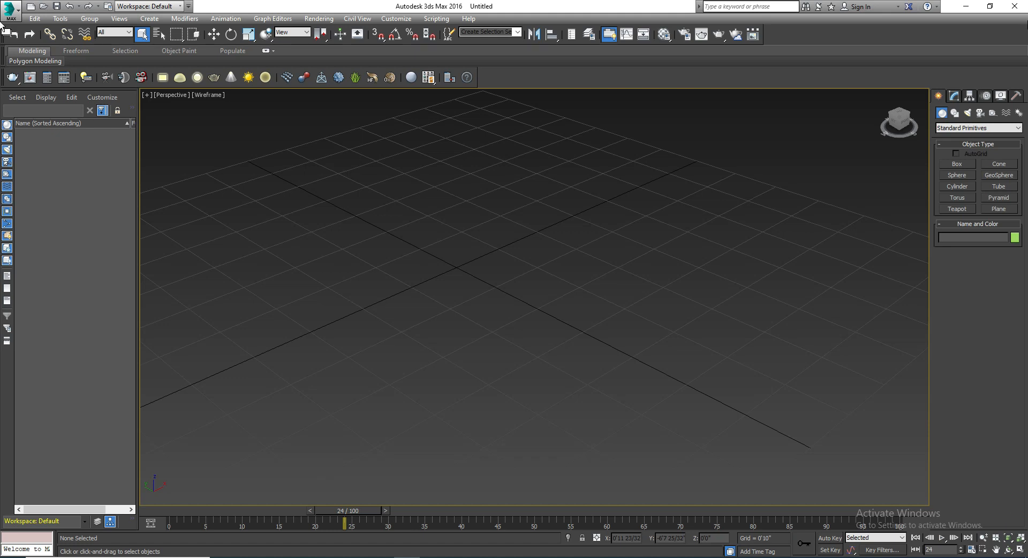
# - Create a box on the grid about 1'9" long, 1'10" wide and 1'2" high
pyautogui.click(957, 163)
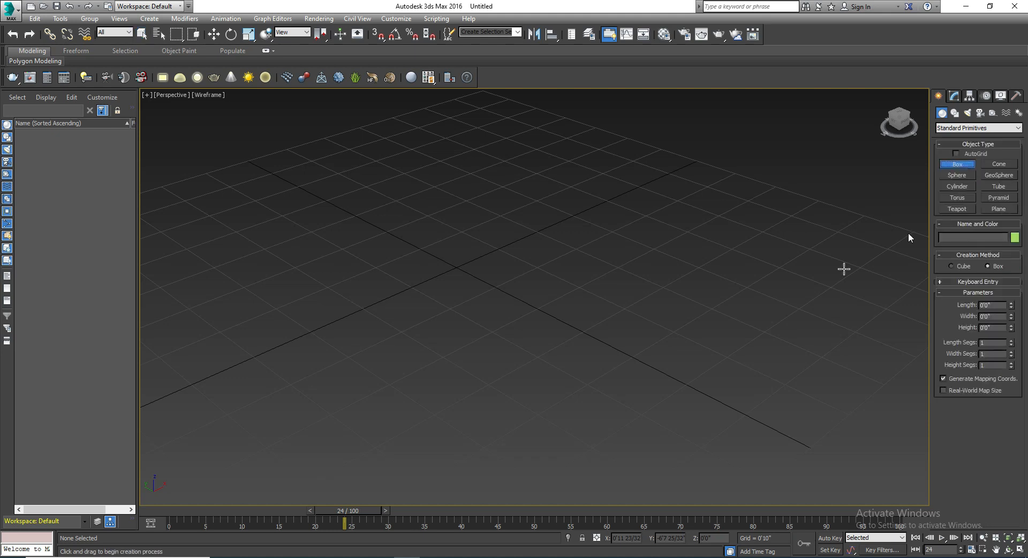
pyautogui.click(458, 306)
pyautogui.moveTo(509, 352); pyautogui.dragTo(647, 301)
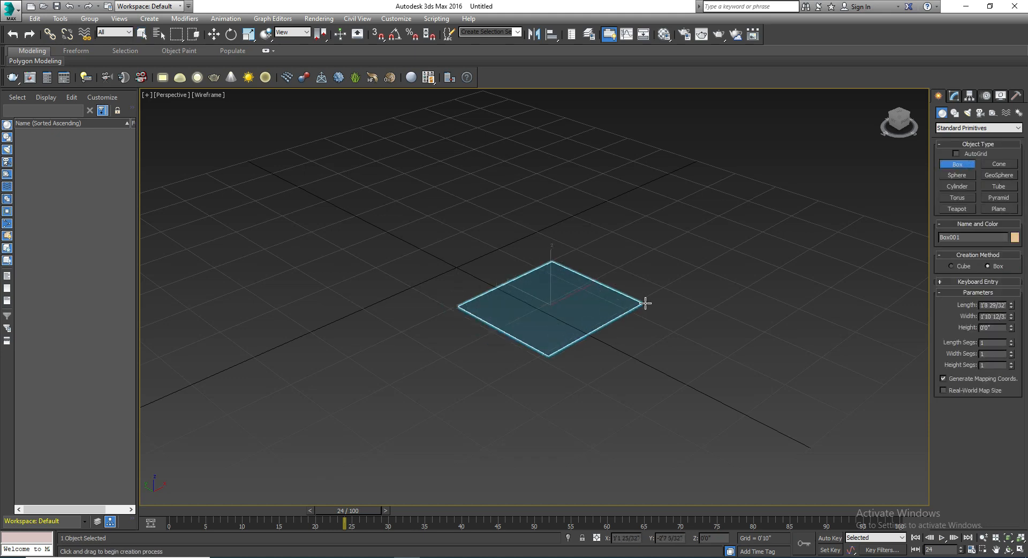
pyautogui.click(643, 220)
# - Set the box's height to 2'0" and its width to 1'0"
pyautogui.click(953, 95)
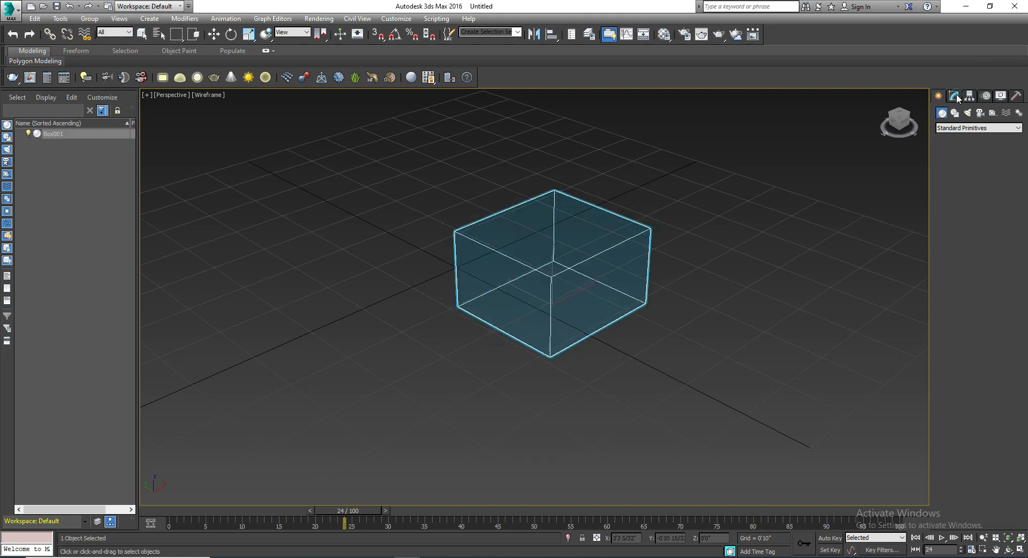
pyautogui.click(991, 266)
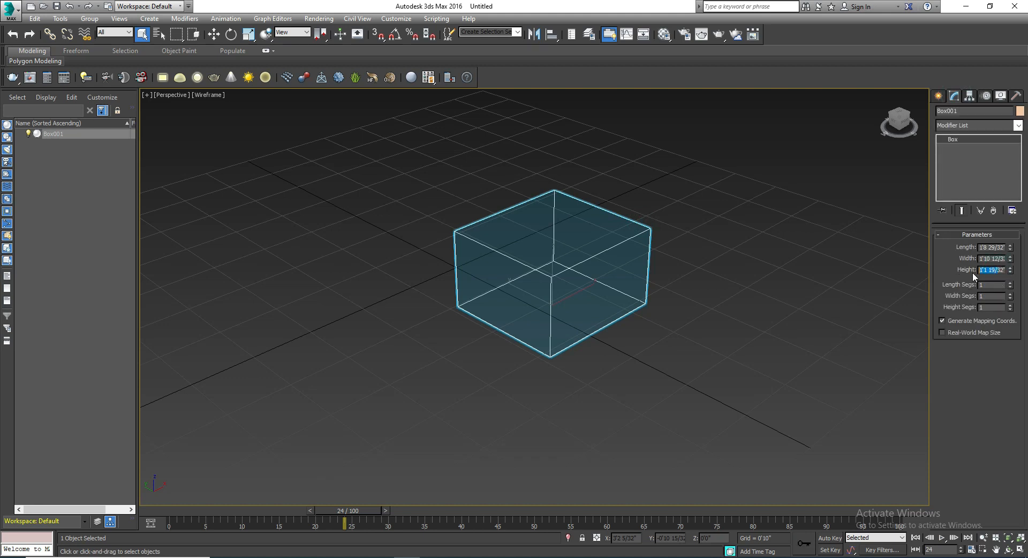
pyautogui.click(987, 267)
pyautogui.write('2')
pyautogui.press('Return')
pyautogui.click(989, 259)
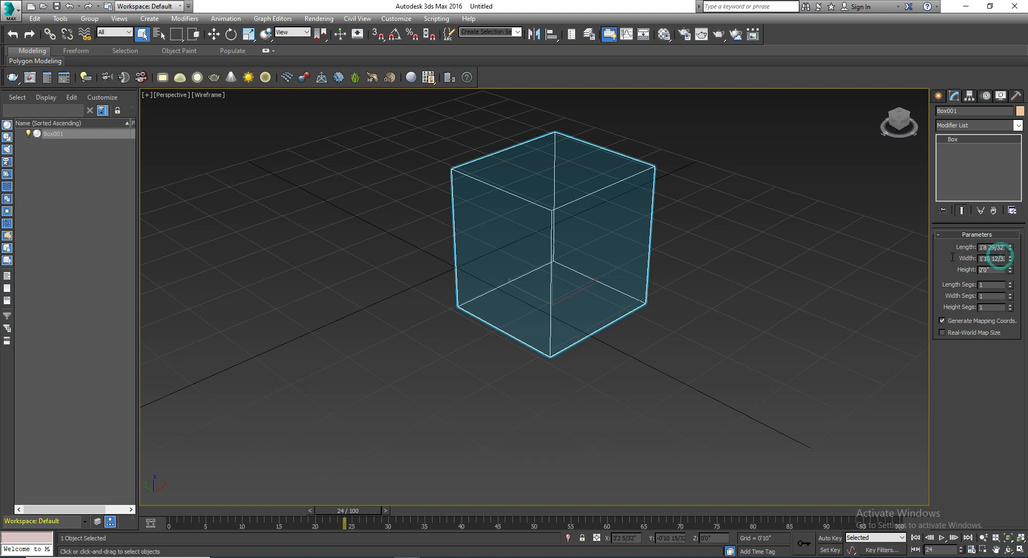
pyautogui.write('1')
pyautogui.press('Return')
# - Set the box's length to 2'0"
pyautogui.click(991, 247)
pyautogui.click(990, 246)
pyautogui.write('20')
pyautogui.press('Return')
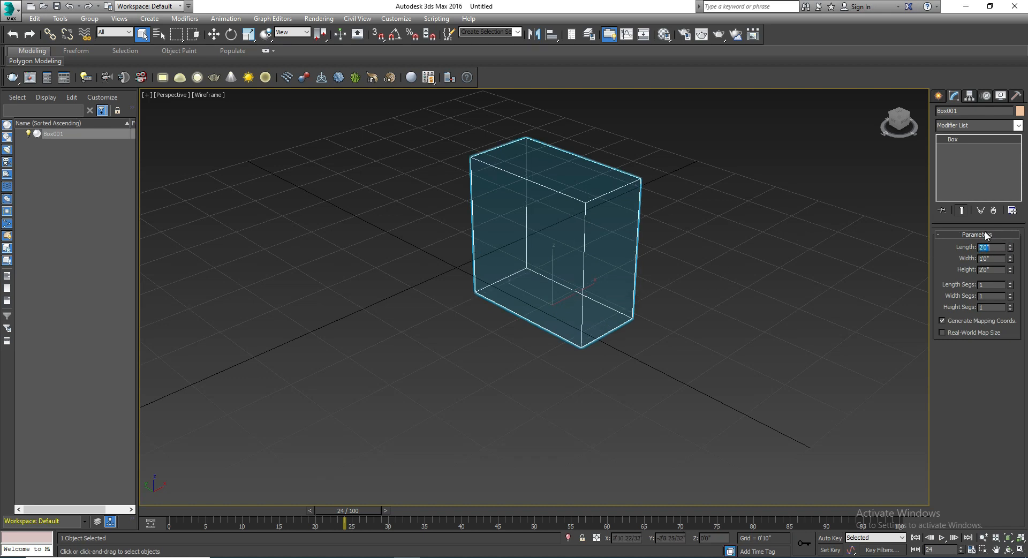
# - Set the box's length to 3'0" and deselect the box
pyautogui.write('30')
pyautogui.press('Return')
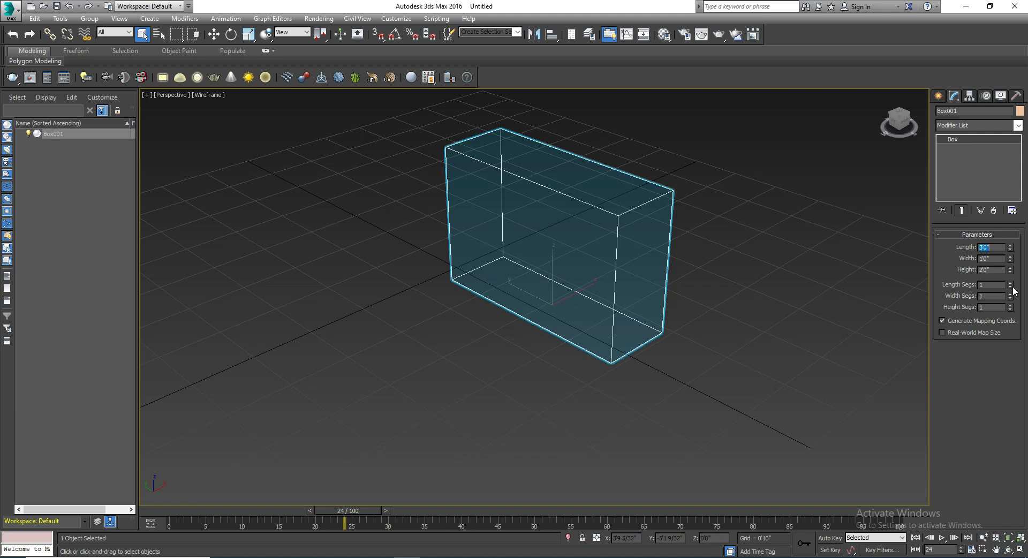
pyautogui.click(755, 333)
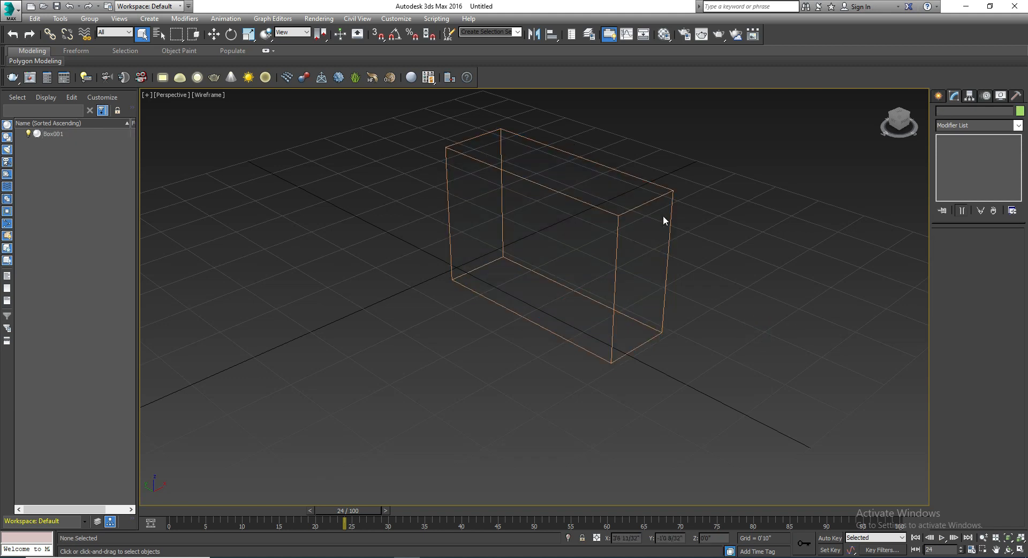
# - Try placing a Tape helper freehand along the box's short upper front edge, delete it and exit the Tape tool
pyautogui.scroll(-4, 610, 181)
pyautogui.click(939, 96)
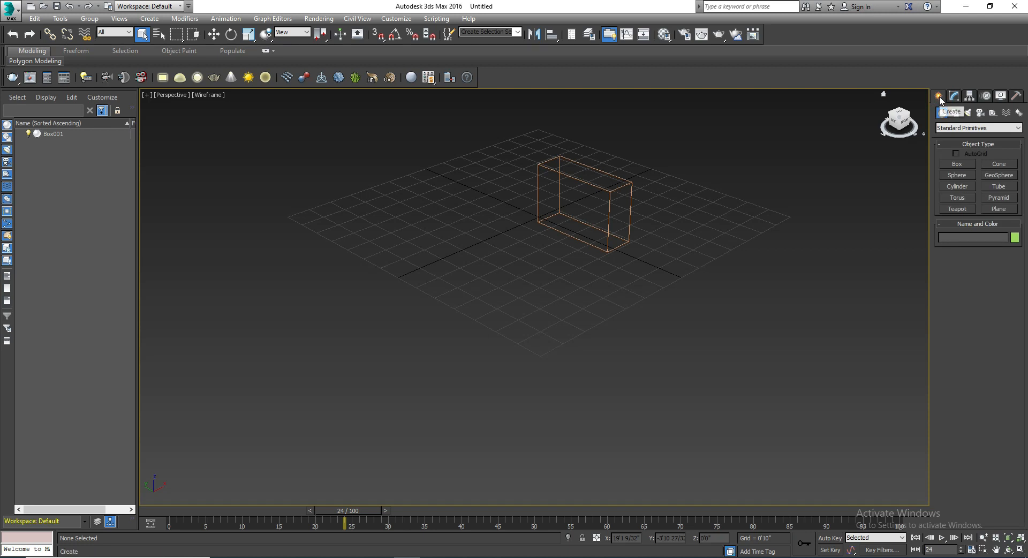
pyautogui.click(992, 113)
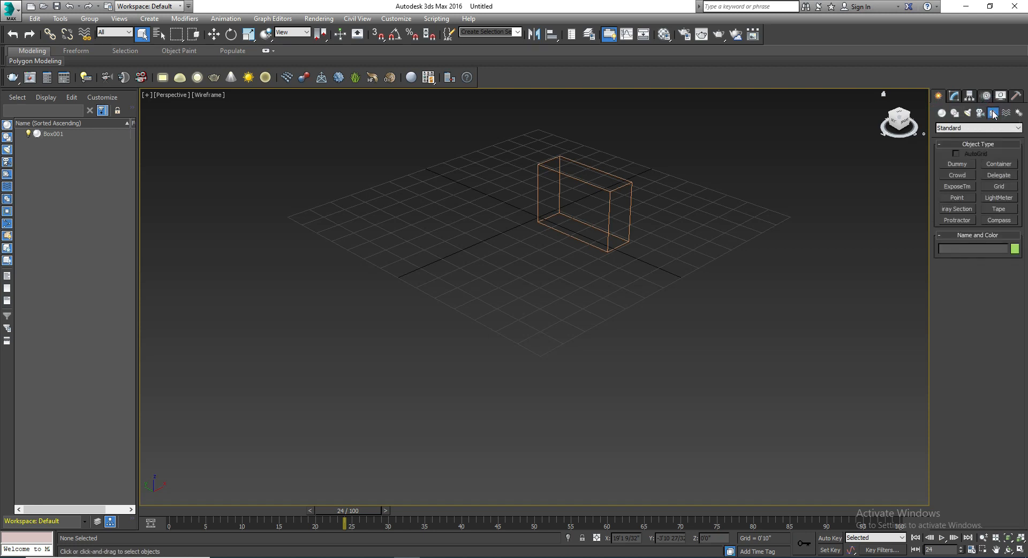
pyautogui.click(1004, 213)
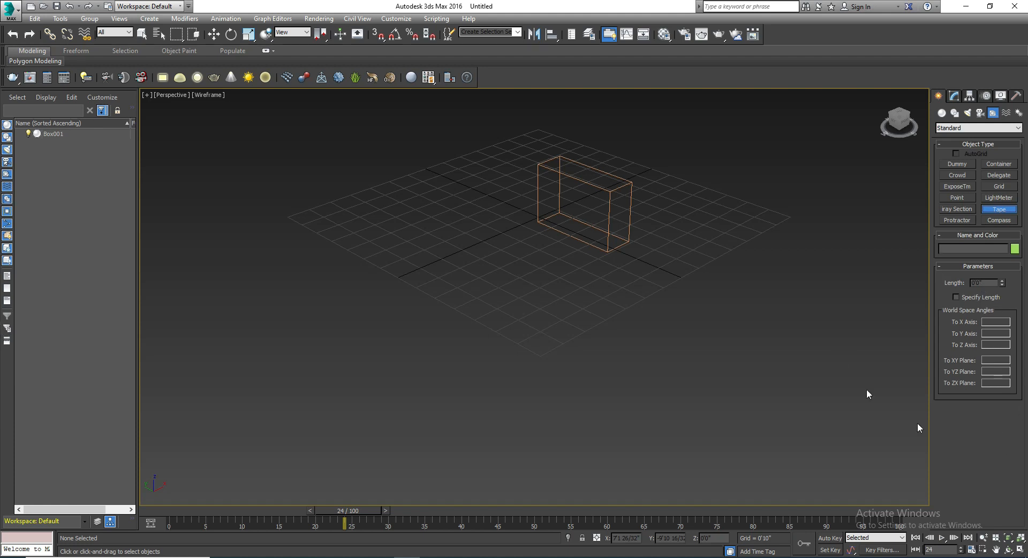
pyautogui.scroll(3, 649, 131)
pyautogui.scroll(3, 559, 245)
pyautogui.scroll(-2, 534, 283)
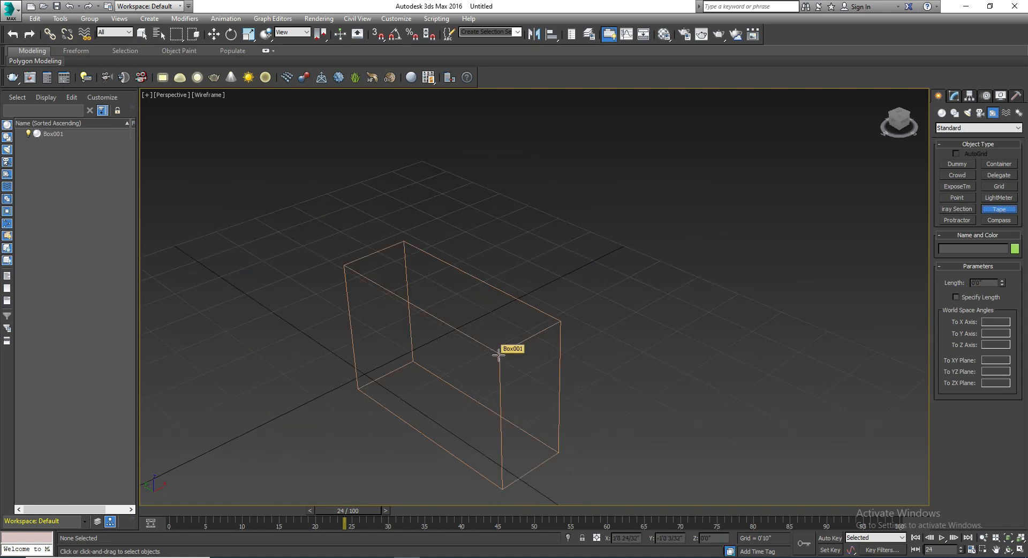
pyautogui.moveTo(498, 355); pyautogui.dragTo(562, 323)
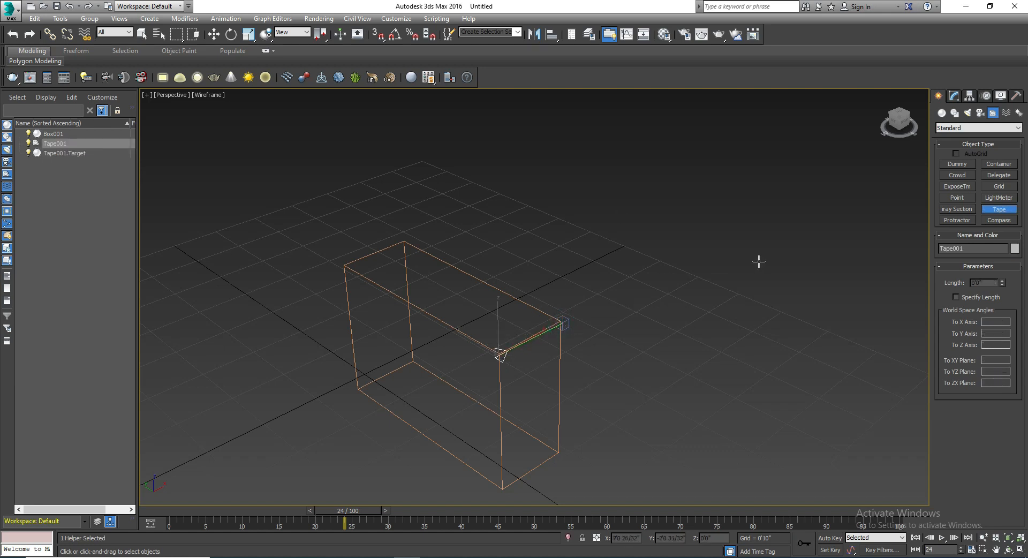
pyautogui.press('Delete')
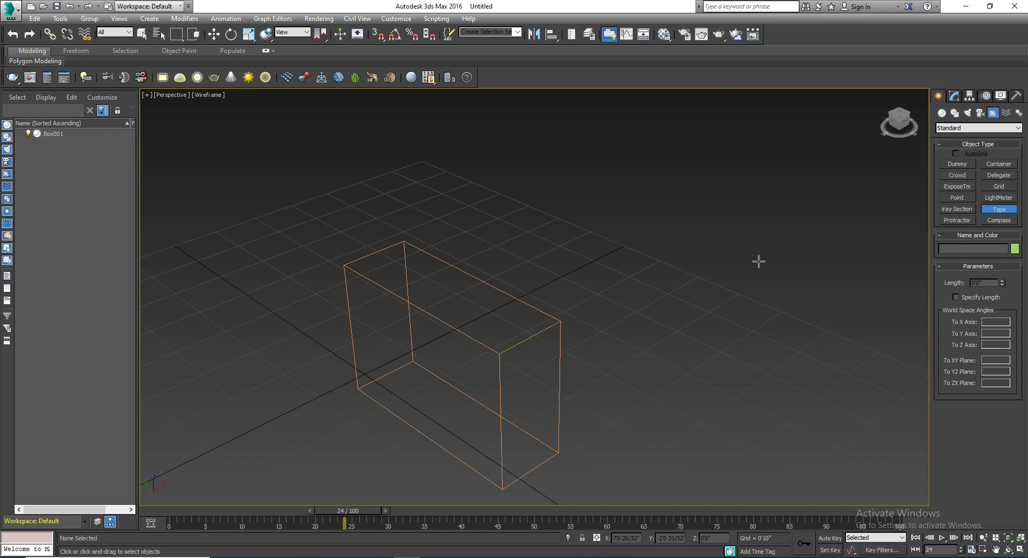
pyautogui.rightClick(759, 262)
# - Review which snap types are enabled in the grid and snap settings
pyautogui.scroll(2, 499, 354)
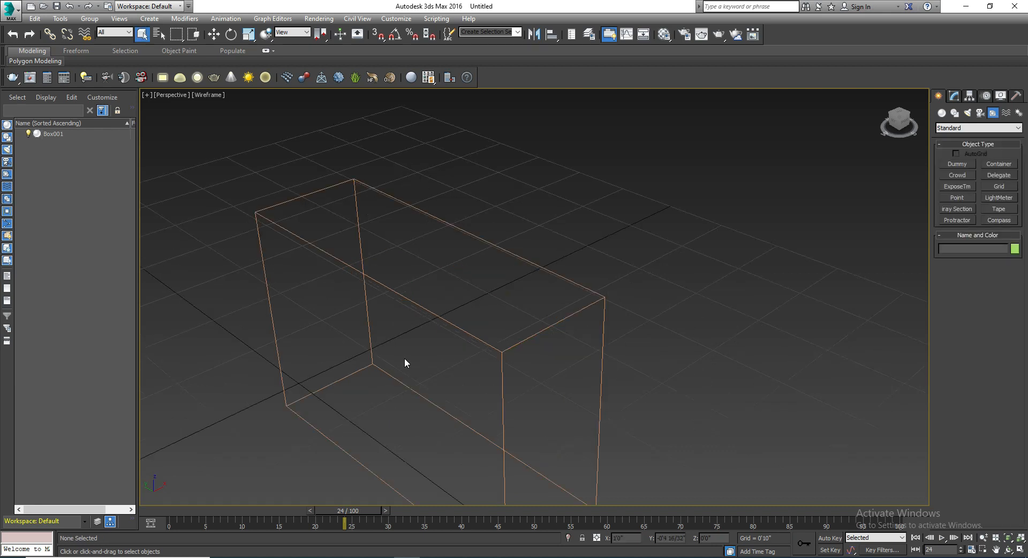
pyautogui.rightClick(378, 35)
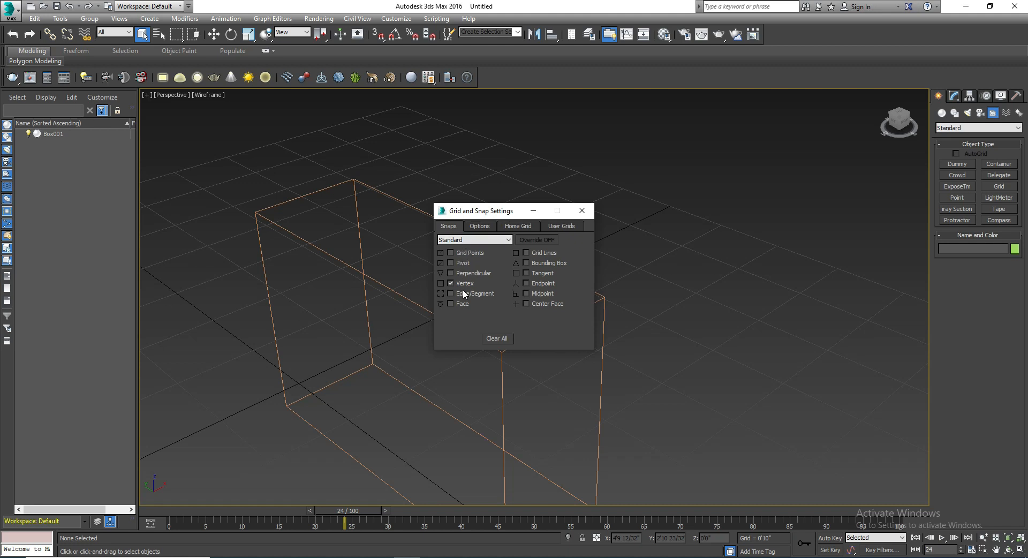
pyautogui.click(581, 211)
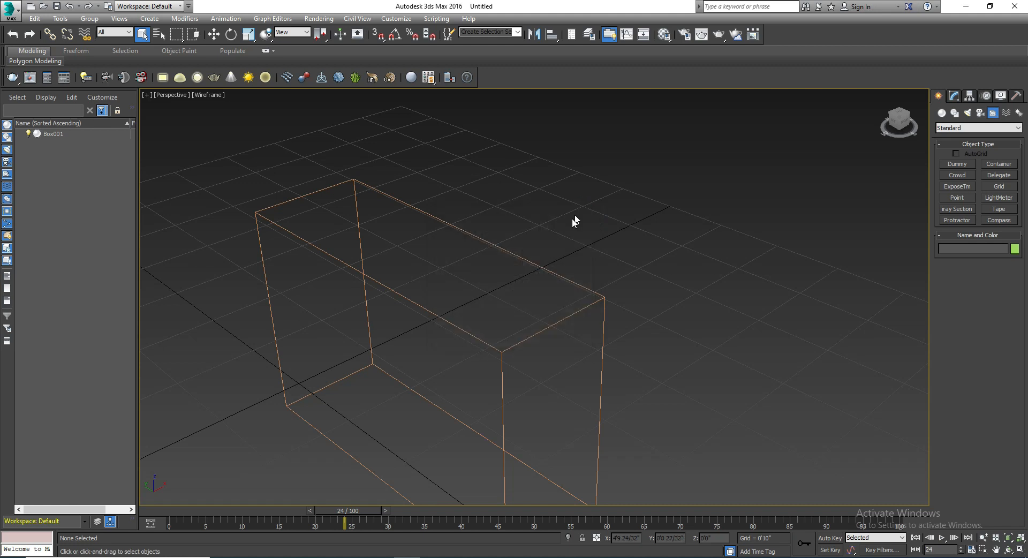
# - Turn on 3D snapping and measure the box's short upper front edge with a Tape helper snapped from corner to corner
pyautogui.click(998, 209)
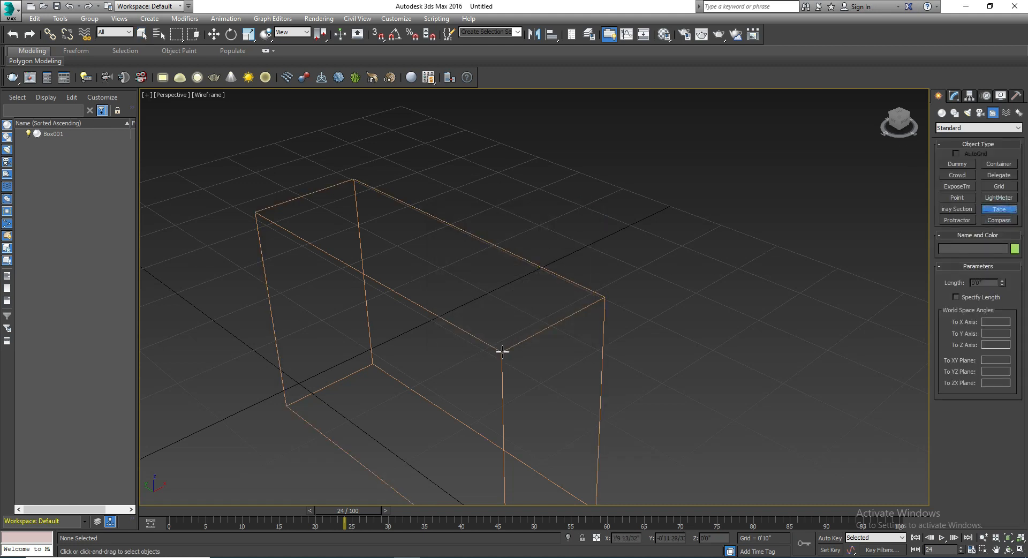
pyautogui.click(377, 36)
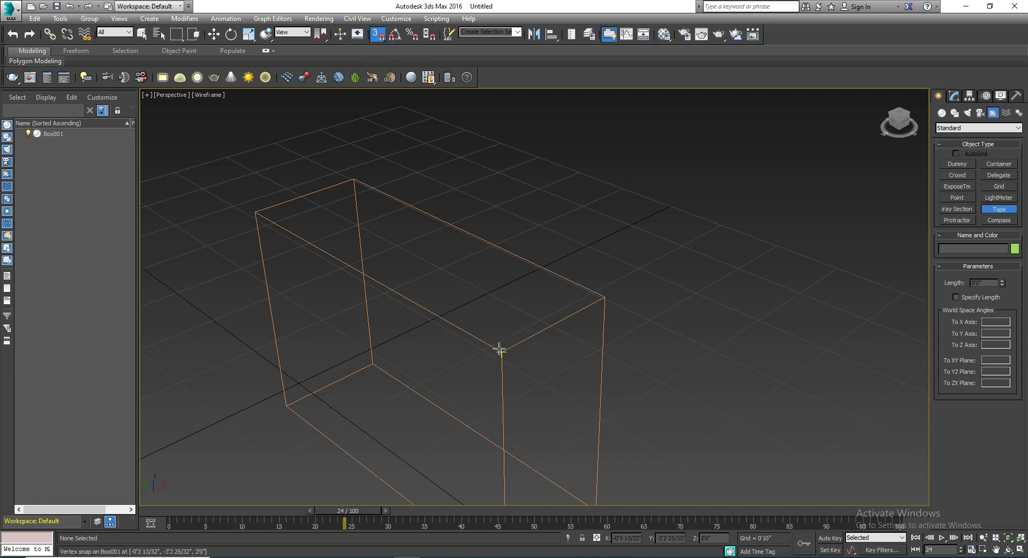
pyautogui.scroll(5, 500, 350)
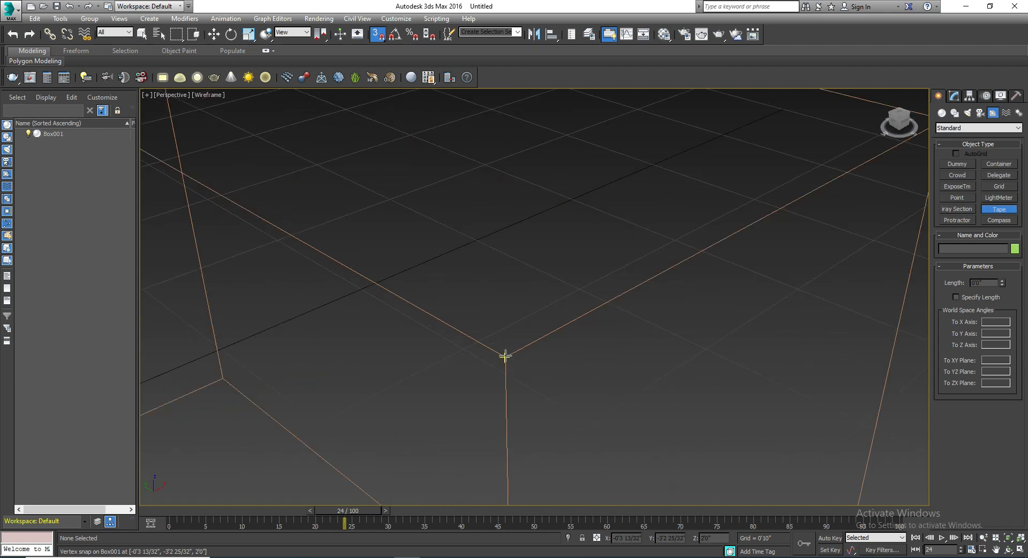
pyautogui.click(504, 356)
pyautogui.moveTo(504, 356); pyautogui.dragTo(607, 300)
pyautogui.scroll(-5, 504, 356)
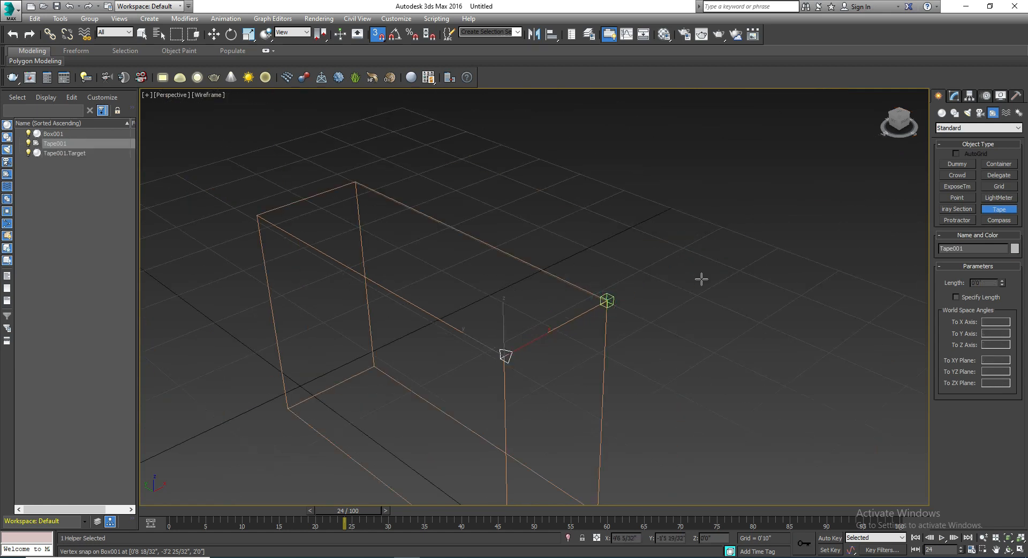
pyautogui.rightClick(624, 318)
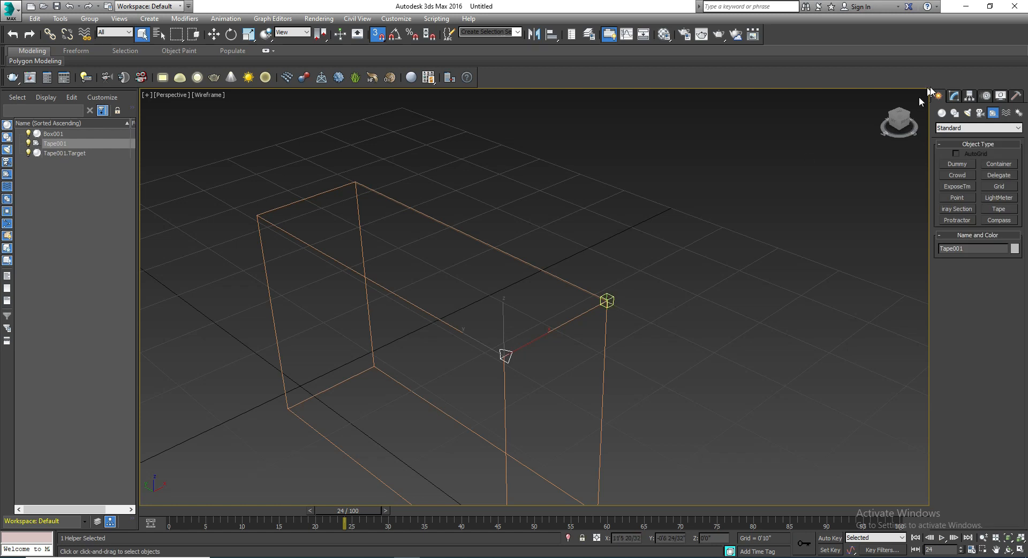
pyautogui.click(953, 95)
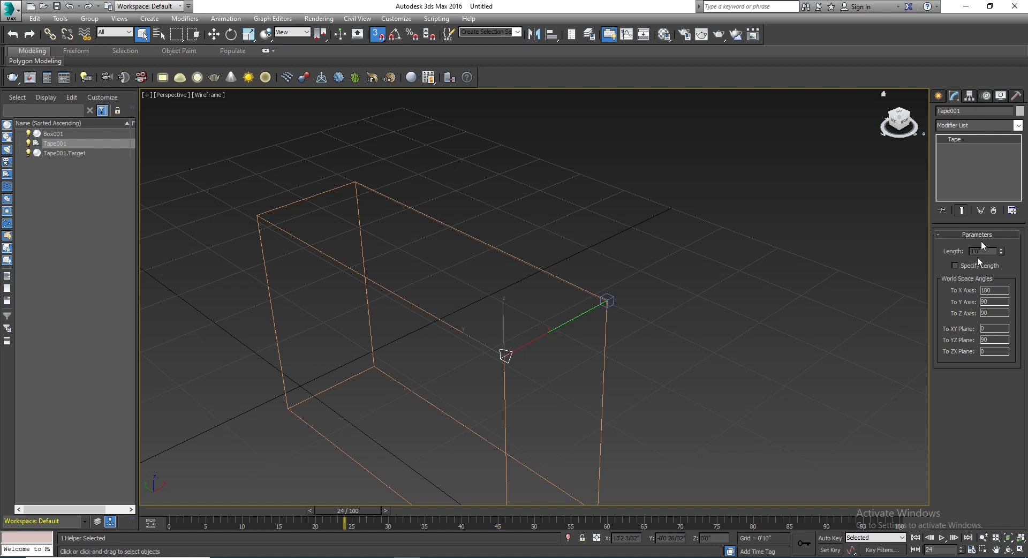
# - Measure the box's long upper edge with a second Tape helper snapped between its two corner vertices, and display its parameters
pyautogui.click(938, 96)
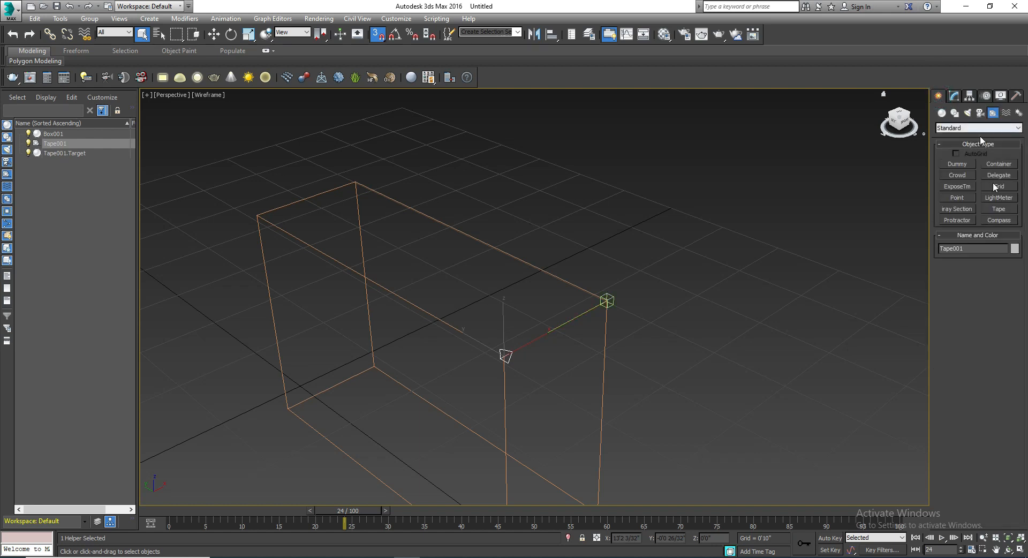
pyautogui.click(999, 209)
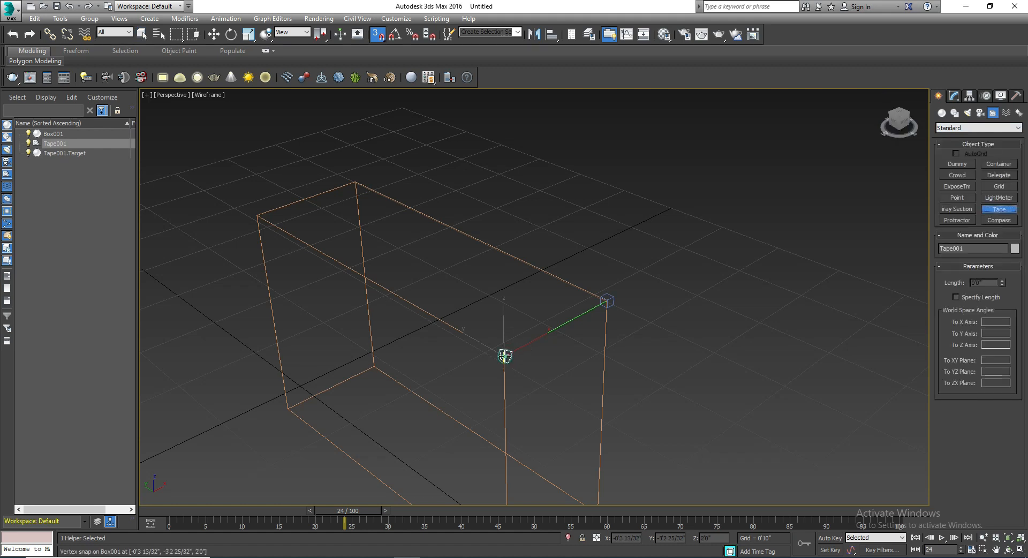
pyautogui.moveTo(505, 355); pyautogui.dragTo(504, 356)
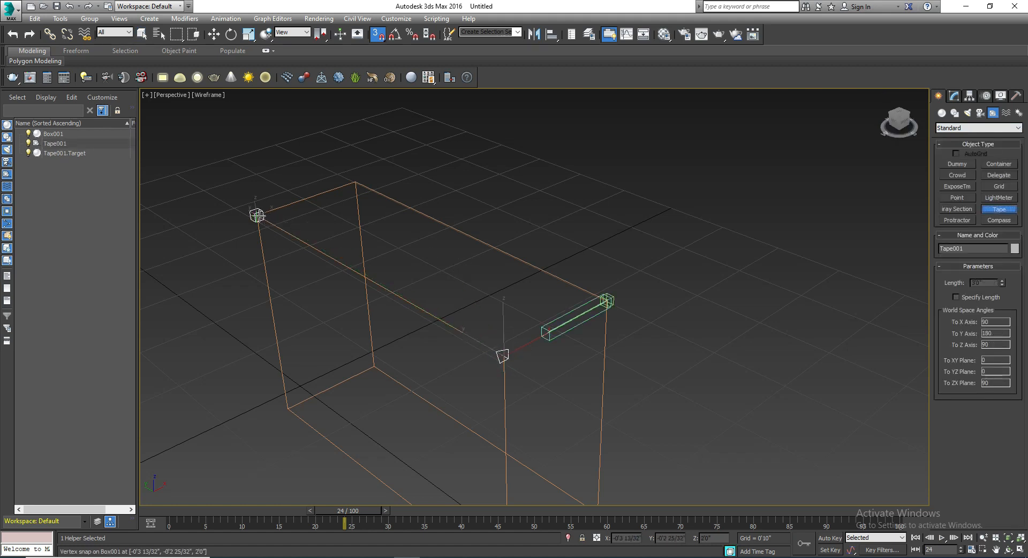
pyautogui.moveTo(257, 215); pyautogui.dragTo(503, 356)
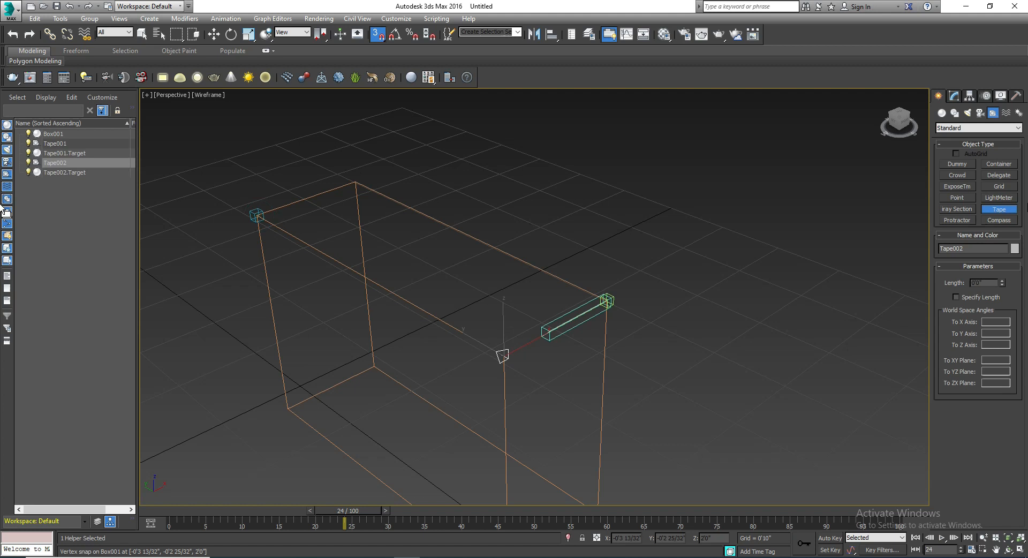
pyautogui.click(954, 98)
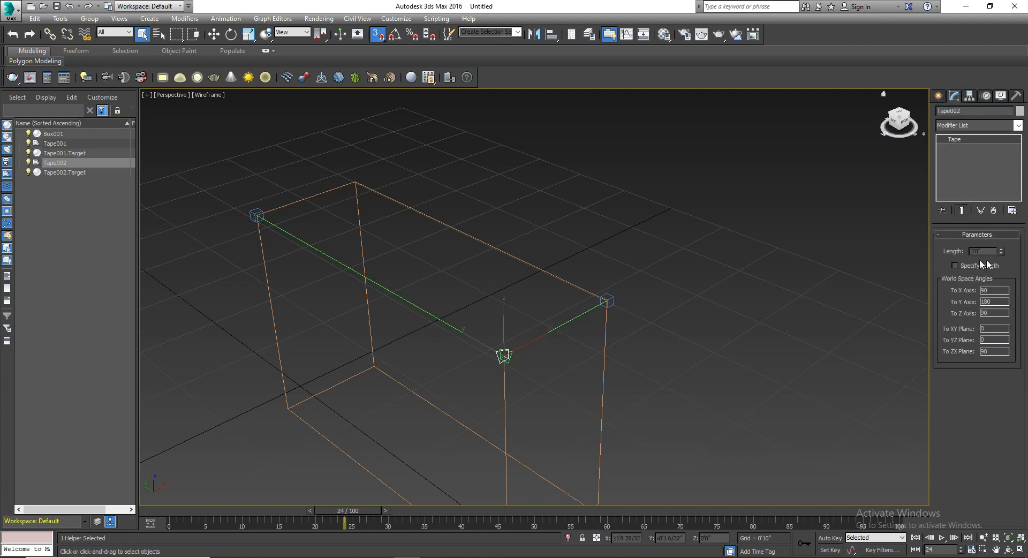
# - Try a specified length of 1'0" on the long-edge tape, turn Specify Length off again and deselect the tape
pyautogui.click(965, 265)
pyautogui.click(964, 266)
pyautogui.click(965, 265)
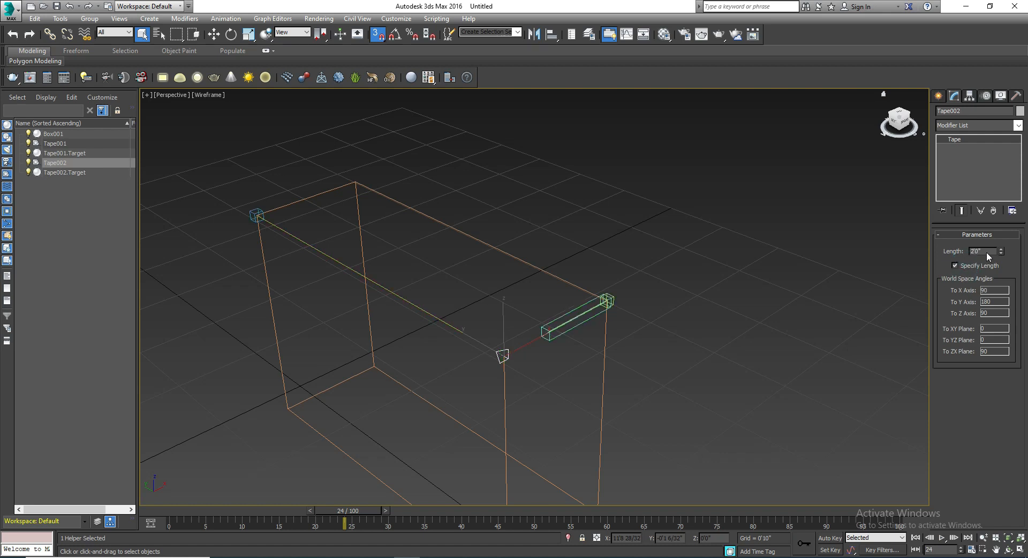
pyautogui.doubleClick(986, 251)
pyautogui.write('1')
pyautogui.press('Return')
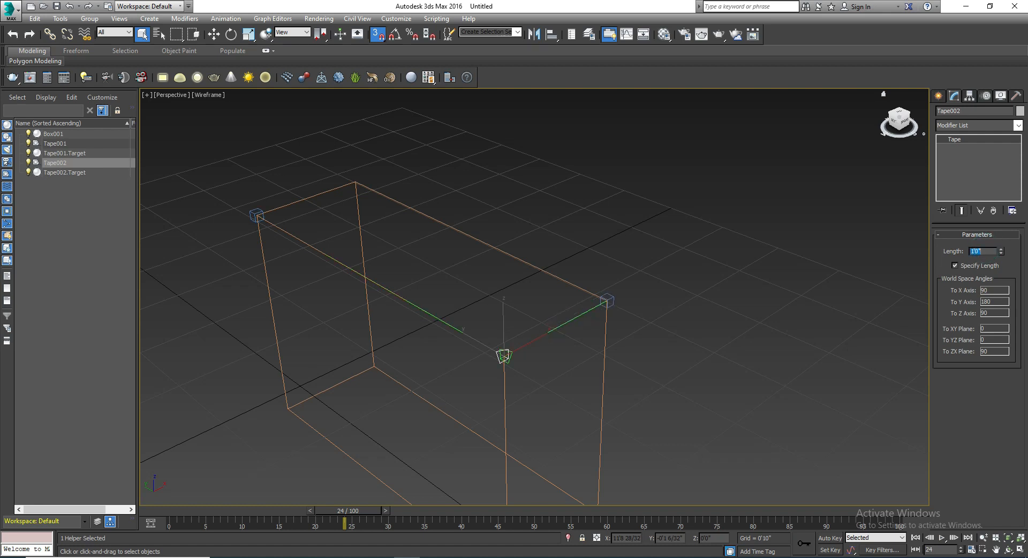
pyautogui.click(976, 266)
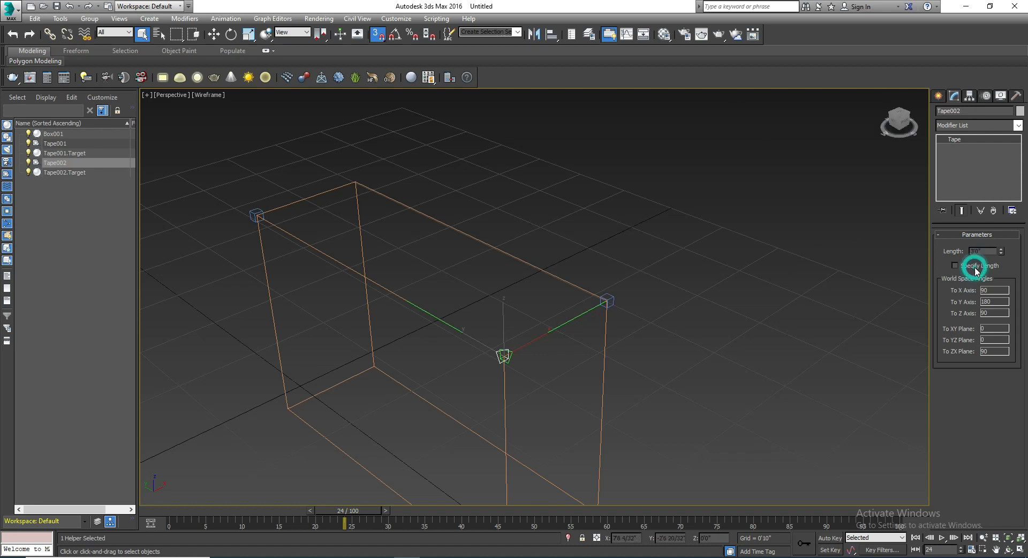
pyautogui.click(794, 314)
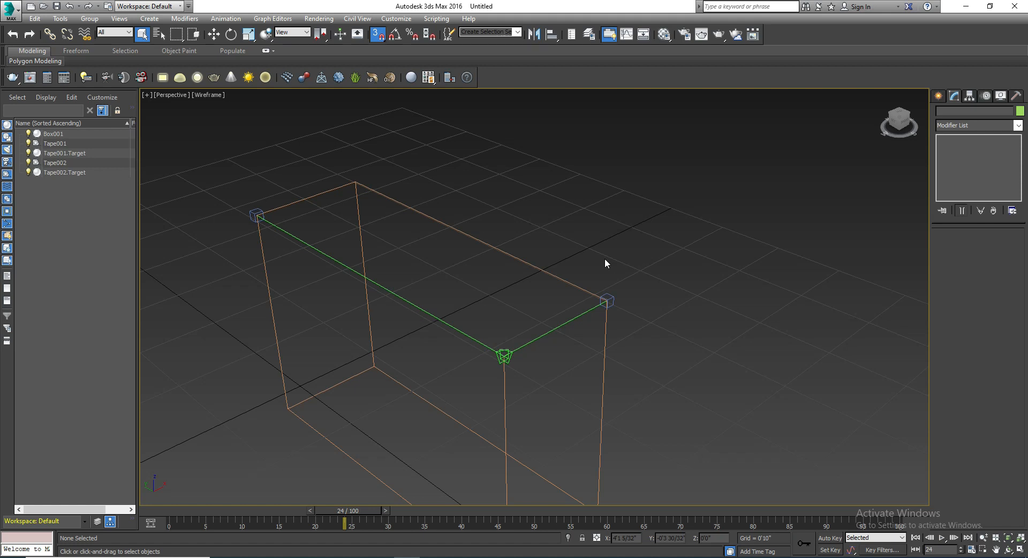
# - Draw a straight two-point spline Line on the ground grid beside the box, roughly parallel to its short side
pyautogui.click(937, 96)
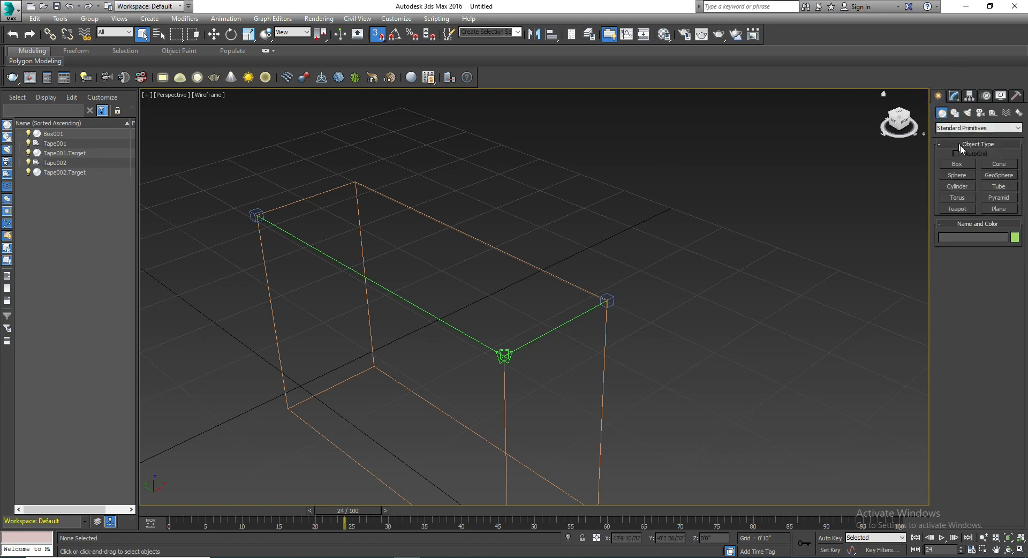
pyautogui.click(954, 112)
pyautogui.click(957, 171)
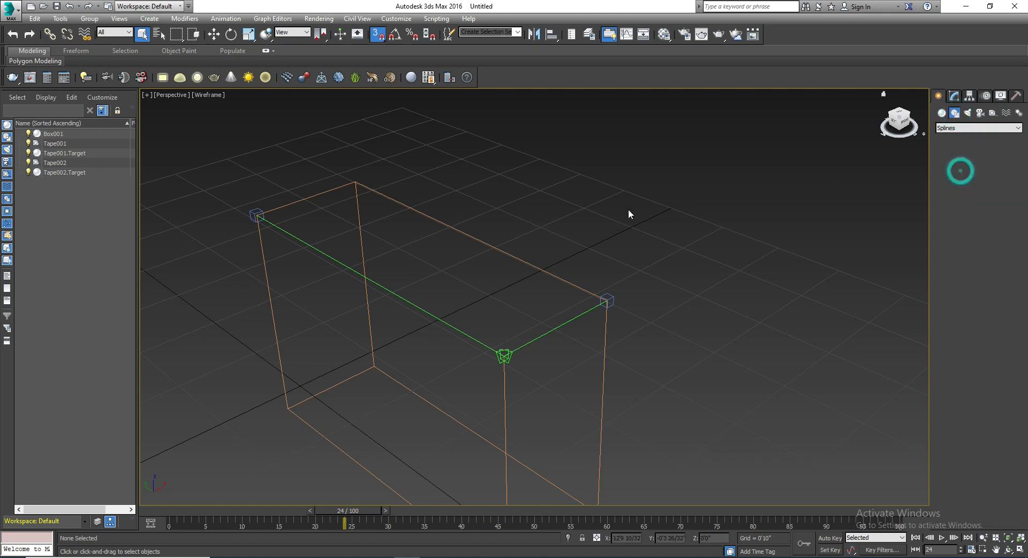
pyautogui.scroll(-5, 627, 209)
pyautogui.click(632, 319)
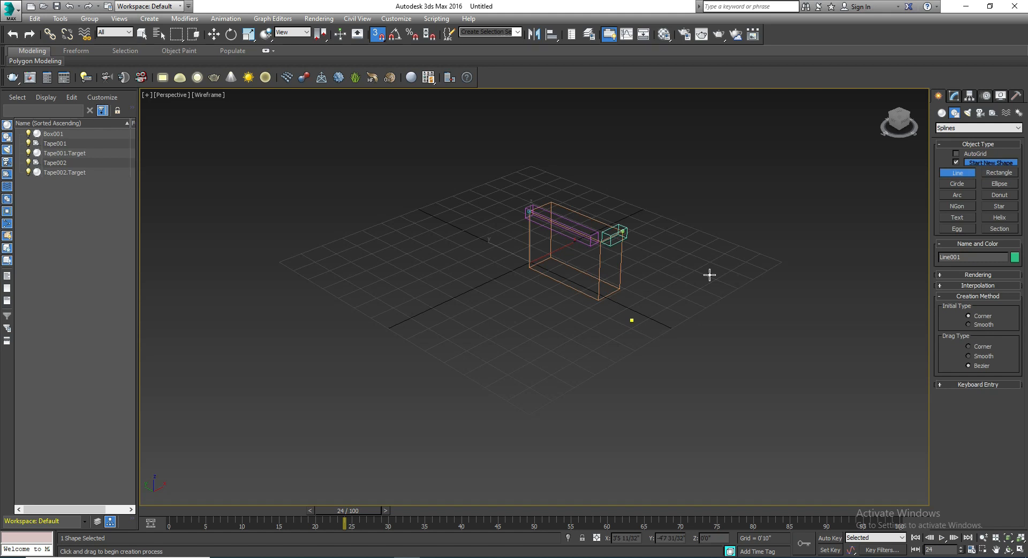
pyautogui.click(716, 271)
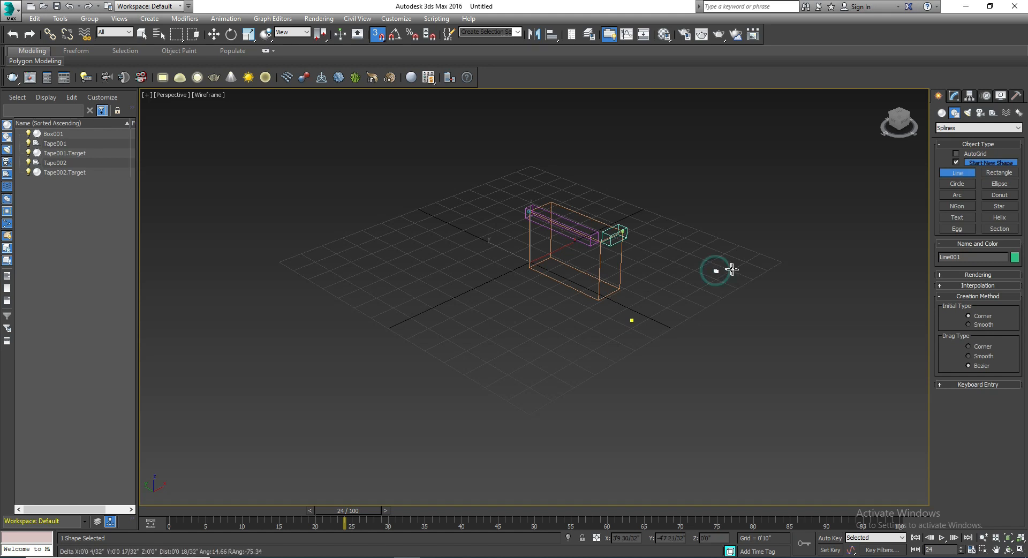
pyautogui.rightClick(711, 293)
pyautogui.rightClick(718, 280)
pyautogui.scroll(3, 718, 280)
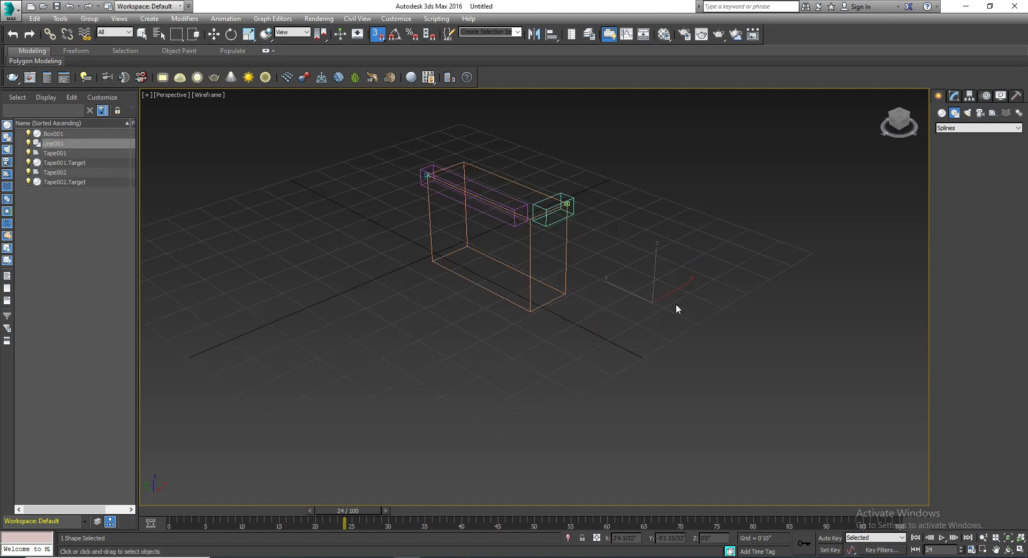
pyautogui.scroll(2, 676, 305)
pyautogui.click(958, 173)
pyautogui.click(566, 364)
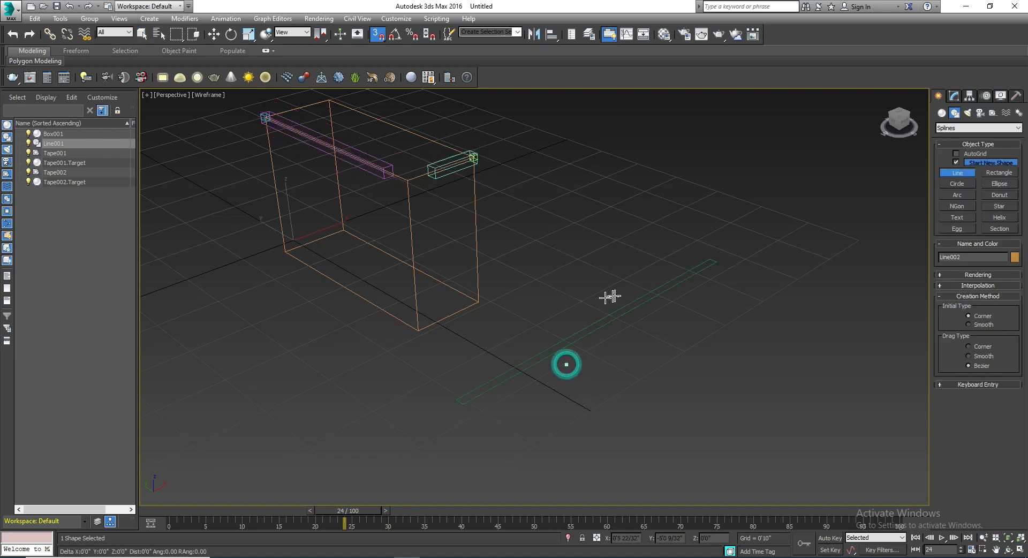
pyautogui.rightClick(579, 361)
pyautogui.rightClick(579, 361)
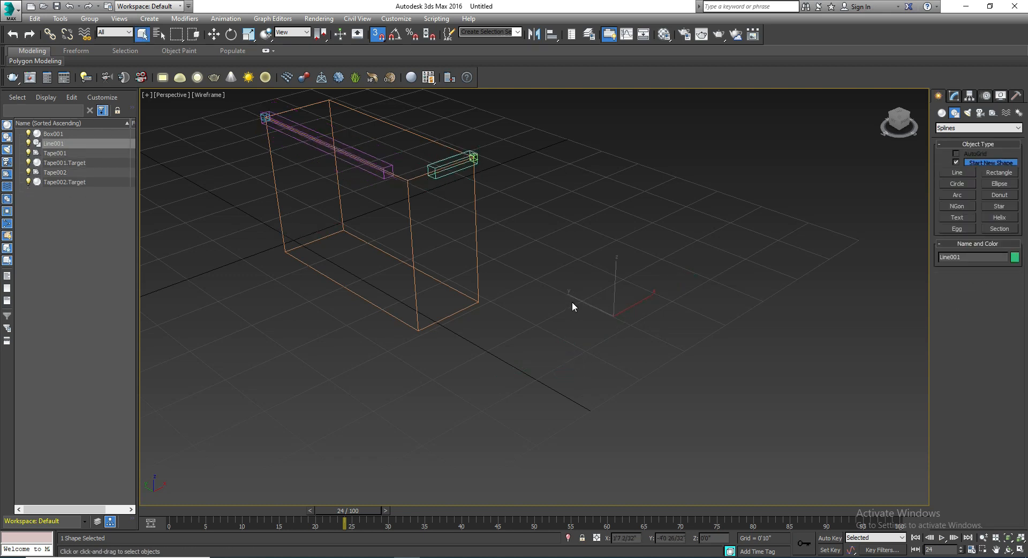
# - Measure the spline line with a third Tape helper snapped from its near end to its far end, and display the tape's parameters
pyautogui.scroll(2, 610, 308)
pyautogui.scroll(1, 661, 282)
pyautogui.click(953, 96)
pyautogui.click(938, 97)
pyautogui.click(993, 112)
pyautogui.click(999, 209)
pyautogui.scroll(-3, 695, 193)
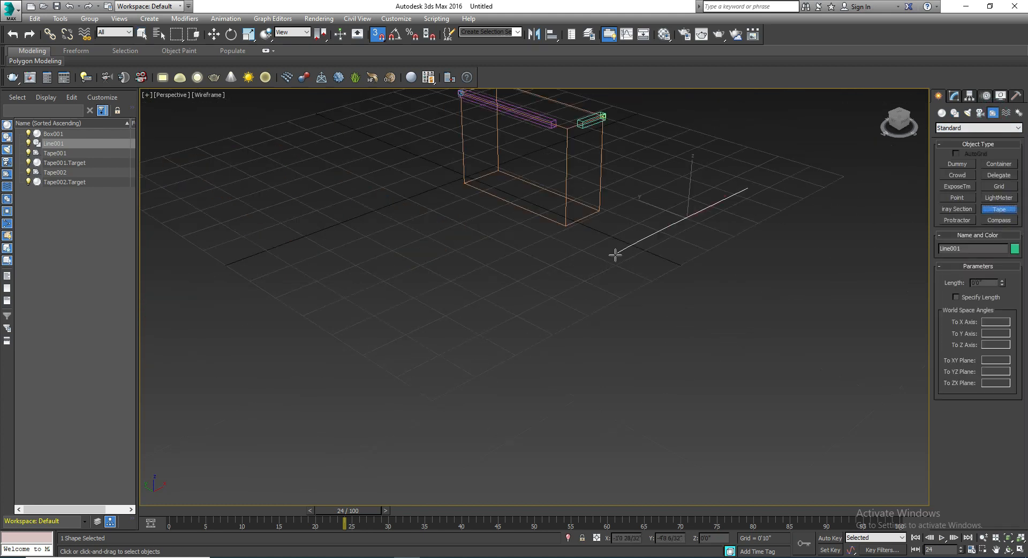
pyautogui.moveTo(615, 255); pyautogui.dragTo(746, 189)
pyautogui.click(954, 102)
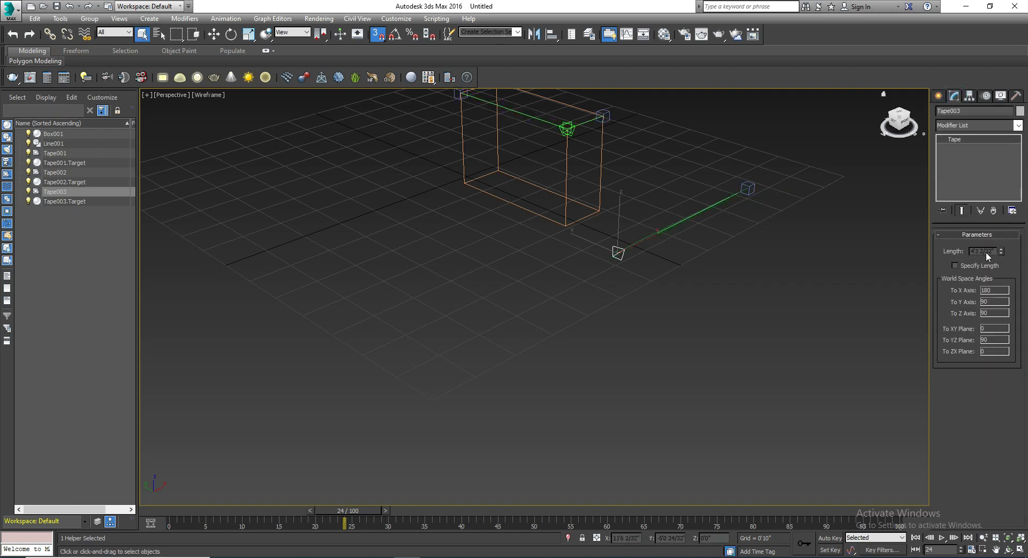